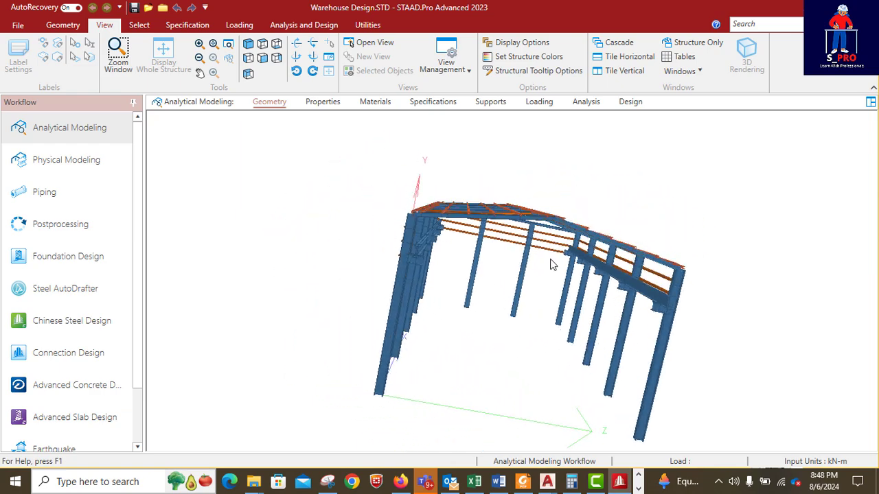
Examine the whole warehouse frame from the open gable end, the long side and above the roof
{"action": "middle_click_drag", "start_coordinate": [460, 248], "coordinate": [450, 273]}
{"action": "middle_click_drag", "start_coordinate": [649, 314], "coordinate": [510, 228]}
{"action": "middle_click_drag", "start_coordinate": [451, 270], "coordinate": [493, 290]}
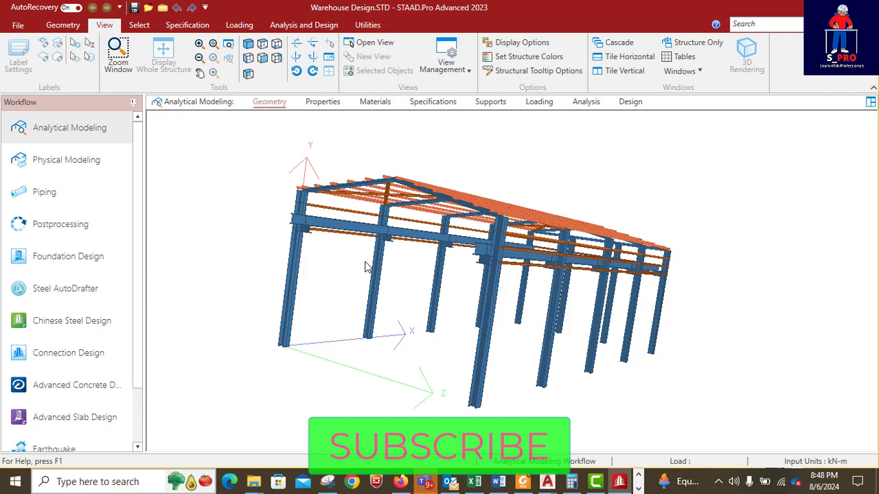
{"action": "middle_click_drag", "start_coordinate": [366, 268], "coordinate": [420, 278]}
{"action": "middle_click_drag", "start_coordinate": [550, 279], "coordinate": [541, 288]}
{"action": "middle_click_drag", "start_coordinate": [484, 287], "coordinate": [571, 313]}
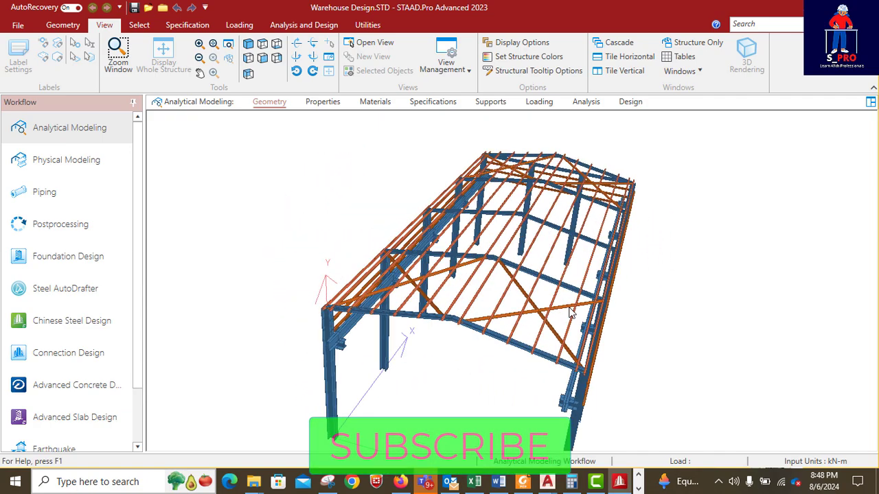
{"action": "middle_click_drag", "start_coordinate": [432, 260], "coordinate": [471, 266]}
{"action": "scroll", "coordinate": [474, 294], "scroll_direction": "up", "scroll_amount": 4}
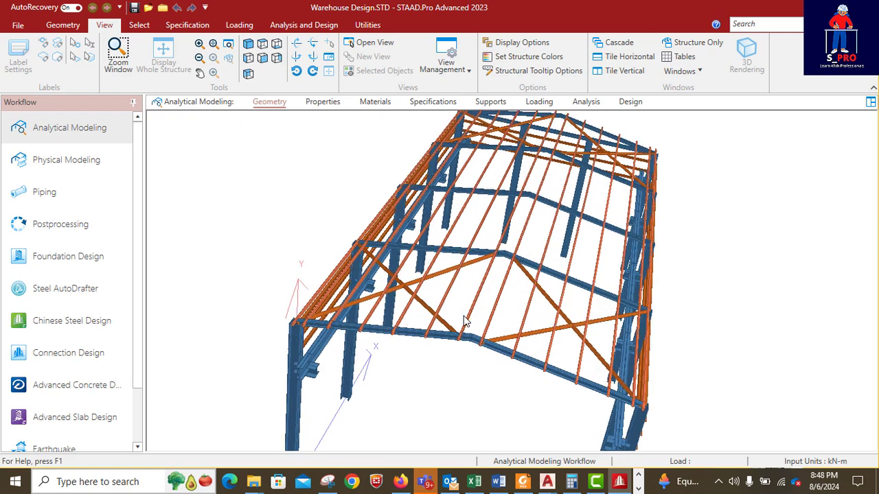
{"action": "middle_click_drag", "start_coordinate": [464, 321], "coordinate": [397, 270]}
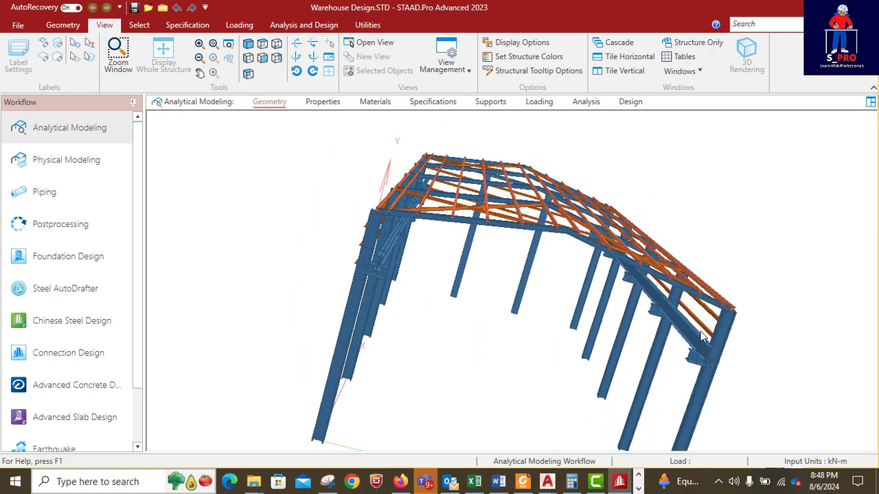
{"action": "middle_click_drag", "start_coordinate": [701, 336], "coordinate": [519, 270]}
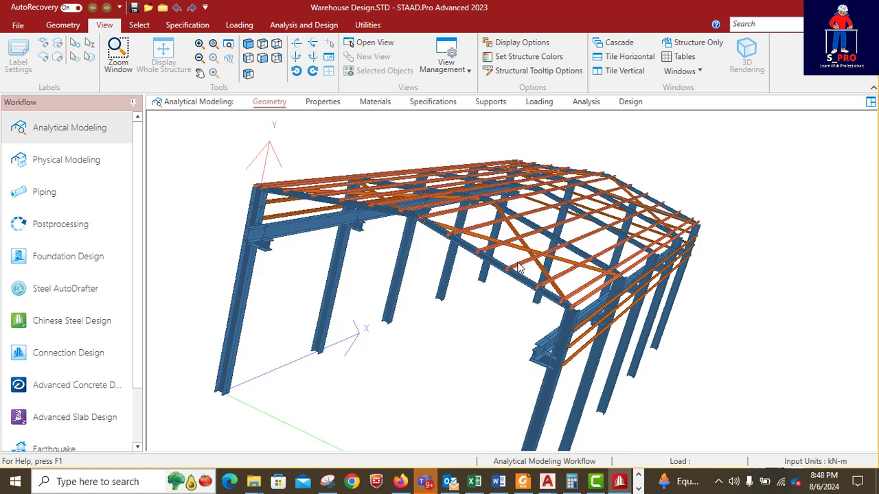
Inspect the column brackets, longitudinal beams, side girts, purlins and roof cross-bracing close up near the open gable end
{"action": "scroll", "coordinate": [521, 275], "scroll_direction": "up", "scroll_amount": 5}
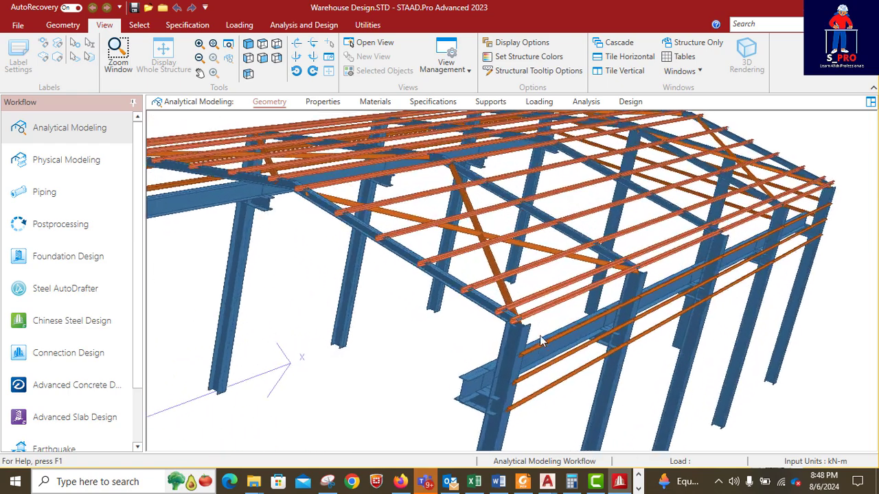
{"action": "middle_click_drag", "start_coordinate": [540, 336], "coordinate": [626, 333]}
{"action": "scroll", "coordinate": [616, 240], "scroll_direction": "up", "scroll_amount": 5}
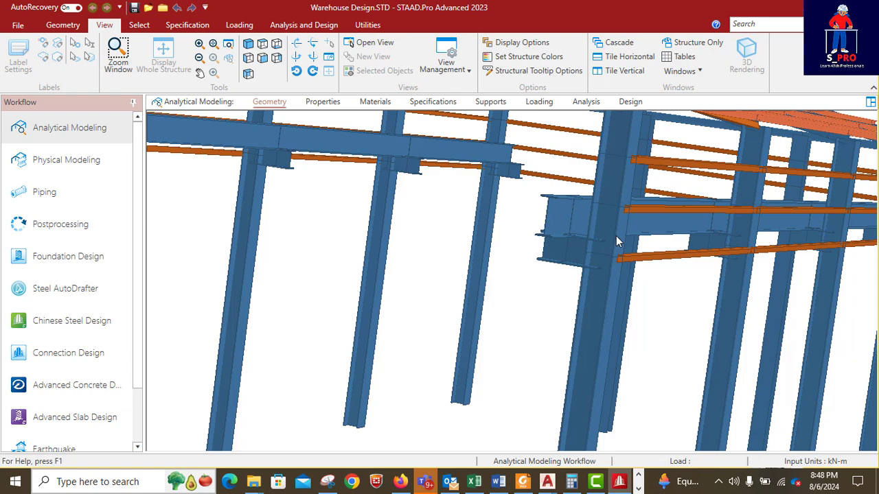
{"action": "middle_click_drag", "start_coordinate": [650, 242], "coordinate": [637, 262]}
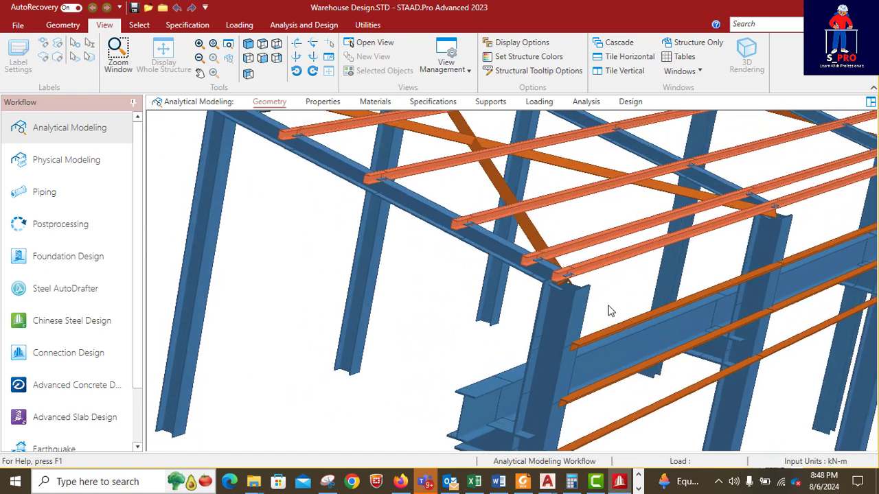
{"action": "middle_click_drag", "start_coordinate": [684, 290], "coordinate": [531, 279]}
{"action": "scroll", "coordinate": [625, 288], "scroll_direction": "down", "scroll_amount": 6}
{"action": "scroll", "coordinate": [485, 261], "scroll_direction": "up", "scroll_amount": 5}
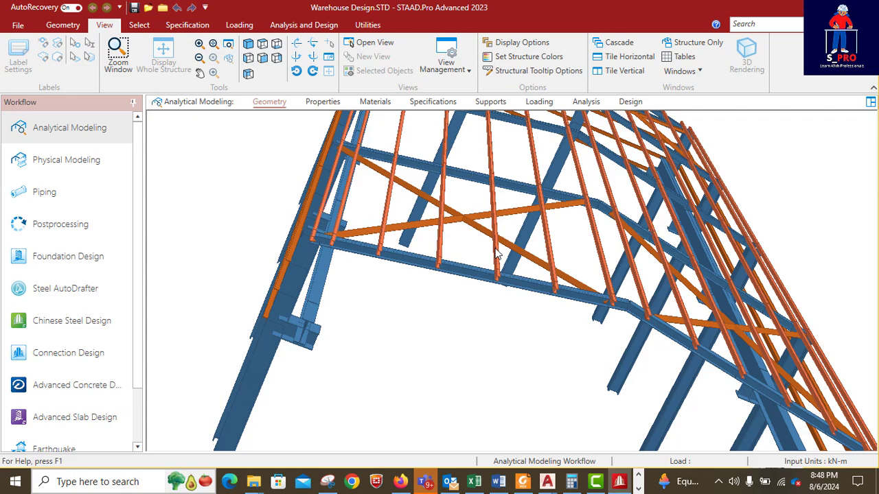
{"action": "middle_click_drag", "start_coordinate": [510, 266], "coordinate": [531, 284]}
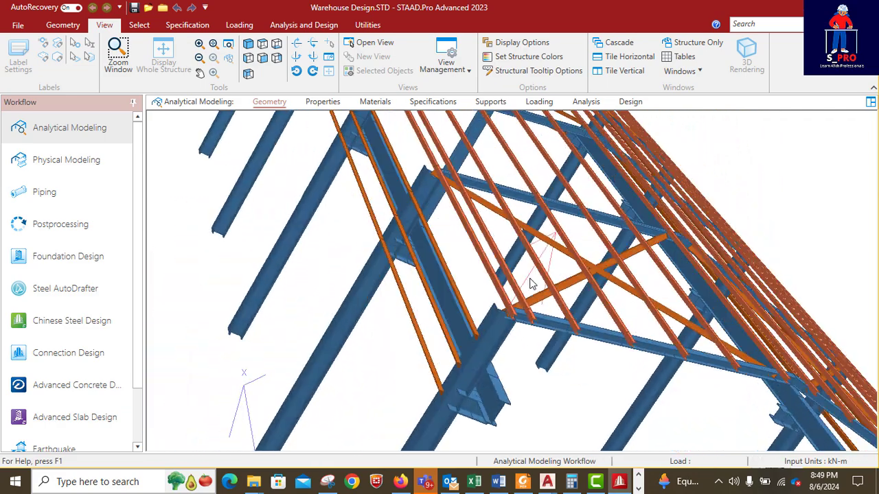
{"action": "middle_click_drag", "start_coordinate": [584, 237], "coordinate": [524, 244]}
{"action": "scroll", "coordinate": [515, 233], "scroll_direction": "down", "scroll_amount": 5}
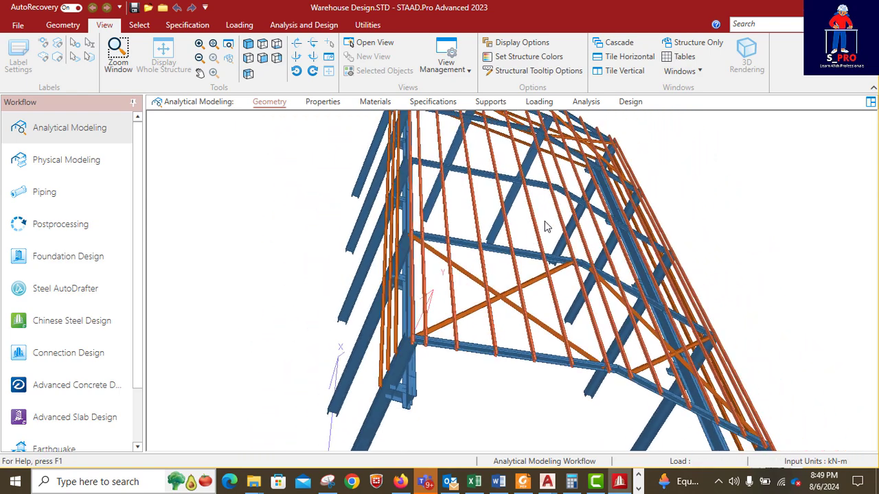
{"action": "middle_click_drag", "start_coordinate": [576, 250], "coordinate": [520, 243]}
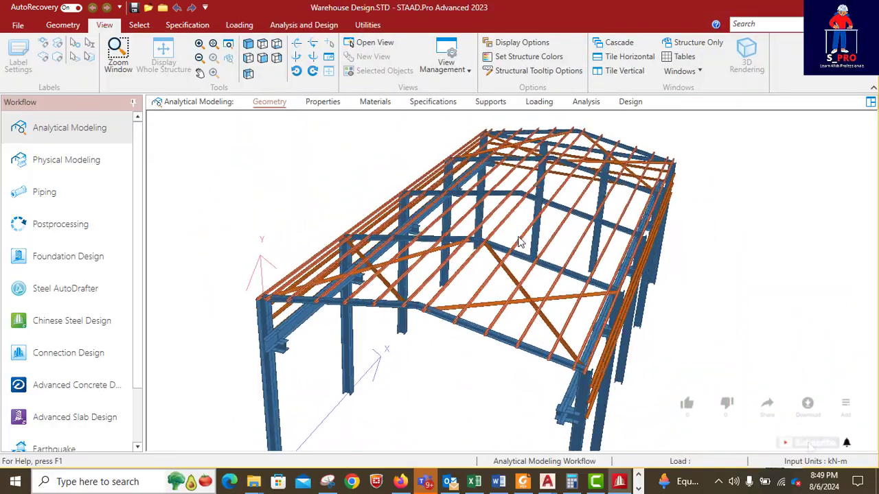
Examine the portal frames and the bracket-supported longitudinal beams along both column rows of the warehouse
{"action": "middle_click_drag", "start_coordinate": [610, 327], "coordinate": [601, 304]}
{"action": "middle_click_drag", "start_coordinate": [701, 287], "coordinate": [638, 233]}
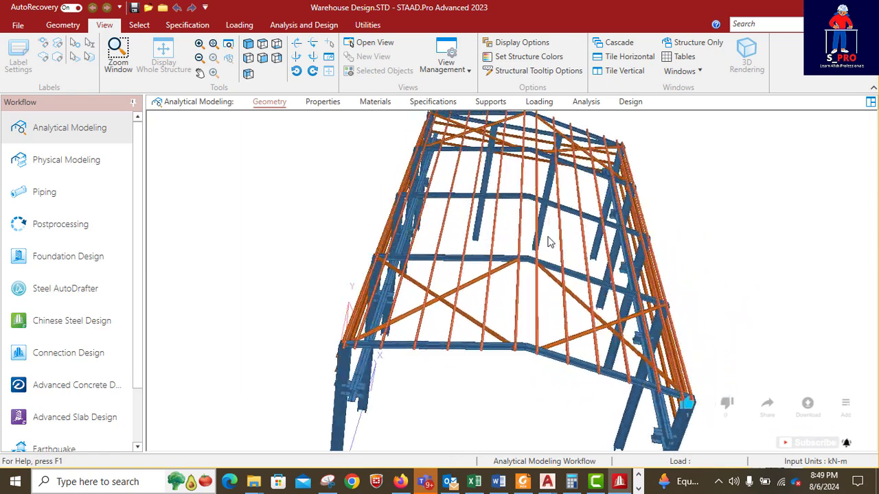
{"action": "middle_click_drag", "start_coordinate": [623, 270], "coordinate": [622, 269]}
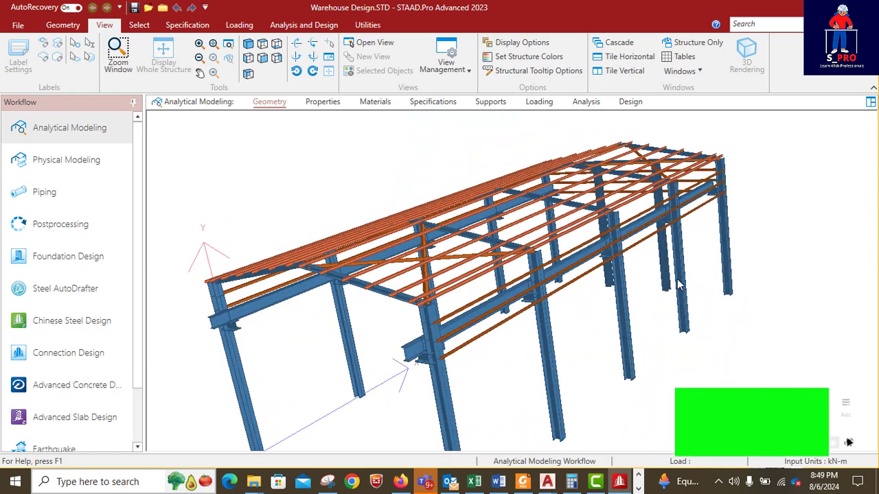
{"action": "middle_click_drag", "start_coordinate": [679, 285], "coordinate": [659, 321]}
{"action": "middle_click_drag", "start_coordinate": [707, 255], "coordinate": [270, 171]}
{"action": "middle_click_drag", "start_coordinate": [544, 238], "coordinate": [596, 249]}
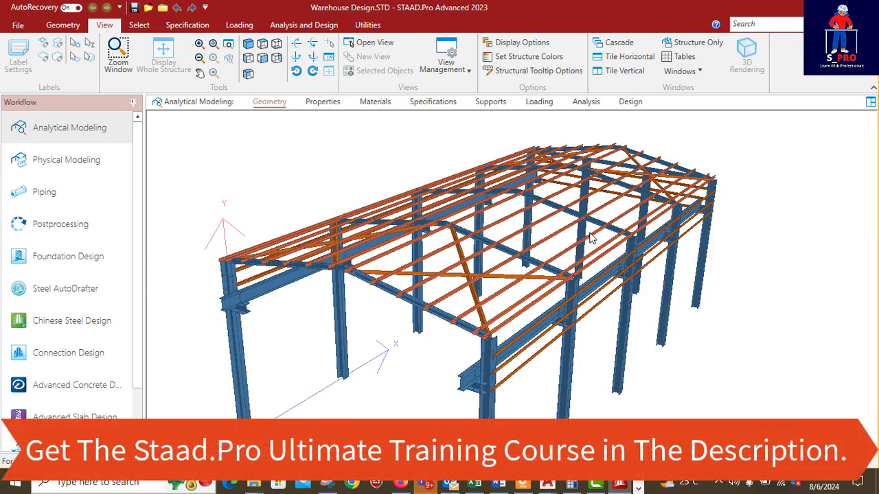
{"action": "middle_click_drag", "start_coordinate": [471, 288], "coordinate": [664, 290]}
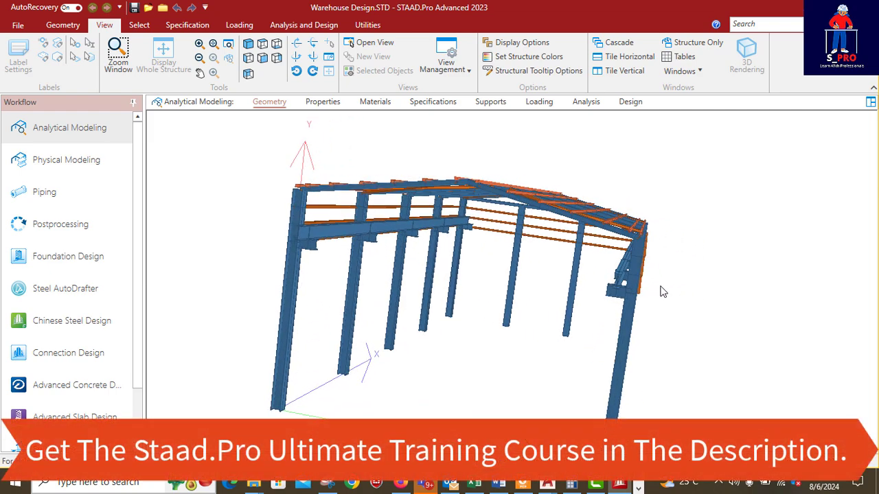
{"action": "middle_click_drag", "start_coordinate": [454, 319], "coordinate": [404, 280]}
{"action": "middle_click_drag", "start_coordinate": [713, 365], "coordinate": [641, 310]}
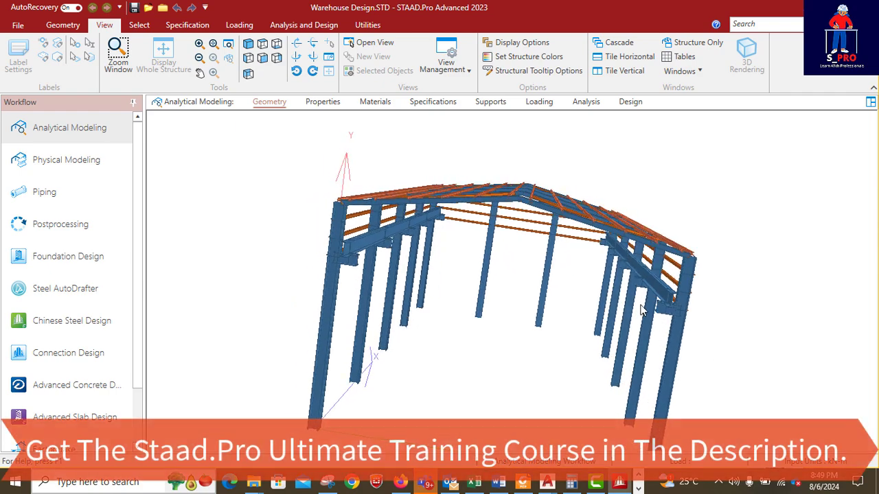
{"action": "middle_click_drag", "start_coordinate": [510, 293], "coordinate": [479, 287]}
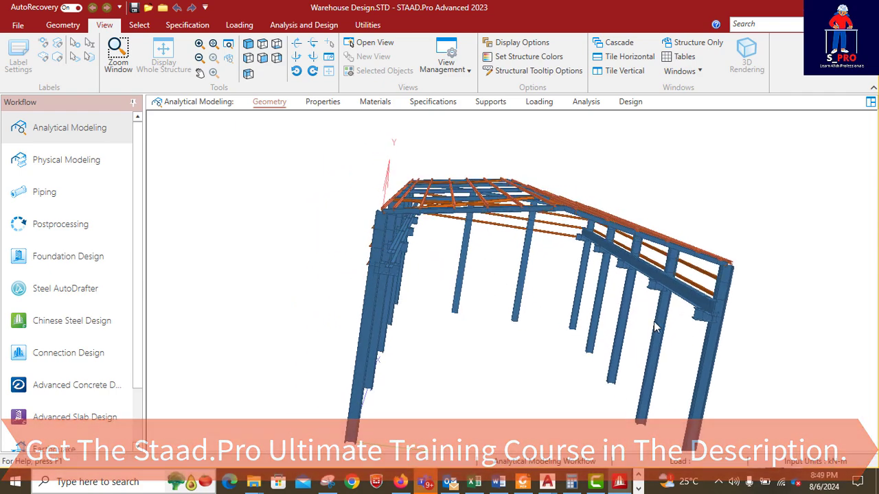
{"action": "middle_click_drag", "start_coordinate": [656, 328], "coordinate": [499, 281]}
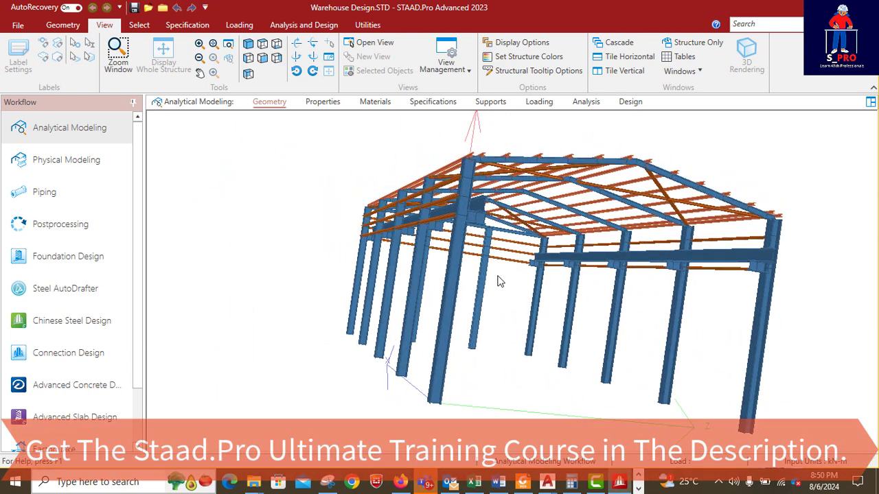
Examine the warehouse's long sides and the rear end wall with its girts and intermediate columns
{"action": "middle_click_drag", "start_coordinate": [589, 257], "coordinate": [594, 289]}
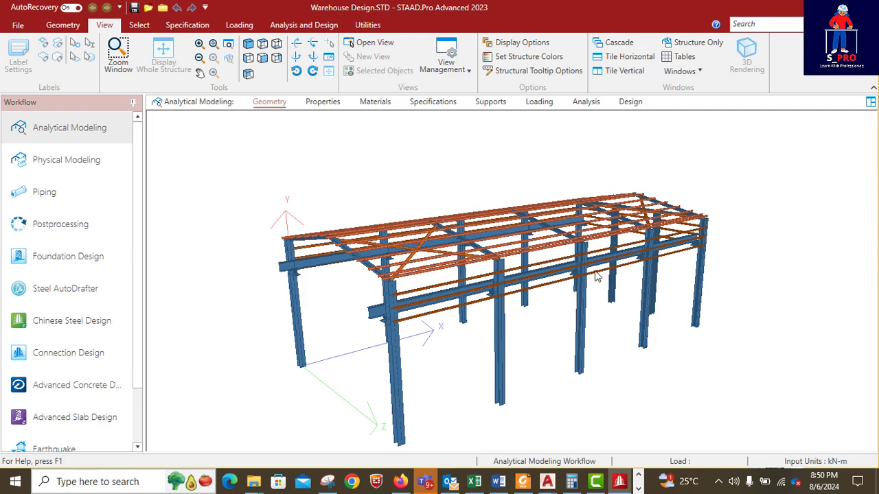
{"action": "middle_click_drag", "start_coordinate": [596, 276], "coordinate": [574, 316]}
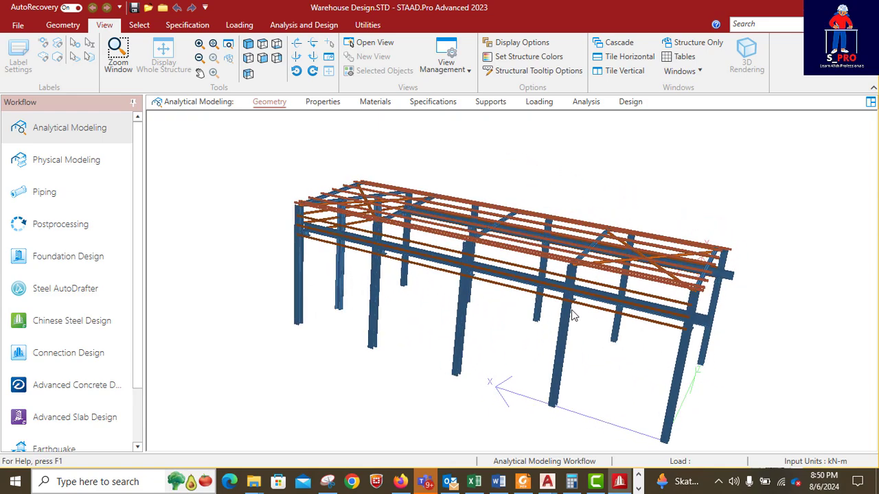
{"action": "middle_click_drag", "start_coordinate": [574, 280], "coordinate": [498, 283]}
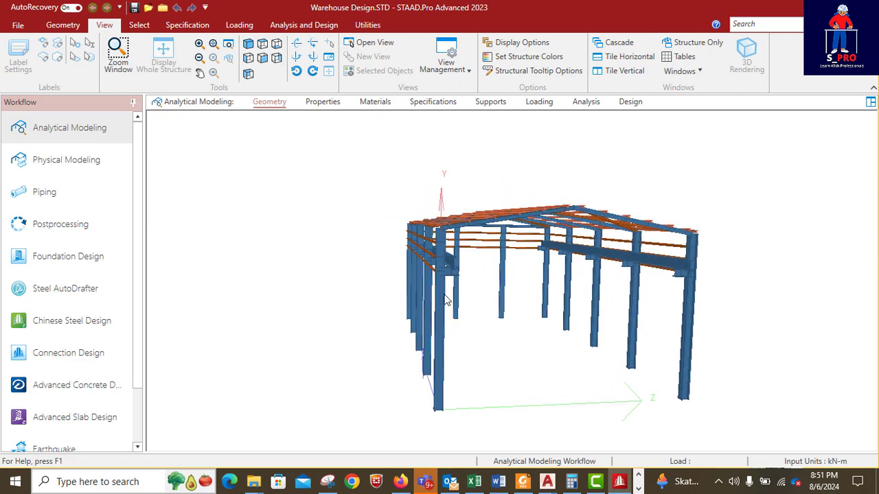
{"action": "middle_click_drag", "start_coordinate": [445, 301], "coordinate": [529, 276]}
{"action": "middle_click_drag", "start_coordinate": [616, 281], "coordinate": [653, 302]}
{"action": "middle_click_drag", "start_coordinate": [640, 343], "coordinate": [527, 303]}
{"action": "middle_click_drag", "start_coordinate": [597, 251], "coordinate": [654, 344]}
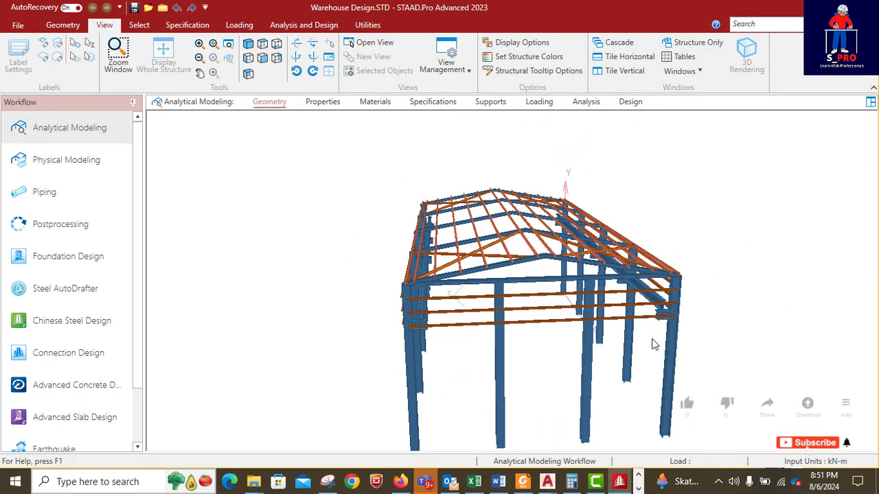
{"action": "middle_click_drag", "start_coordinate": [678, 314], "coordinate": [598, 290]}
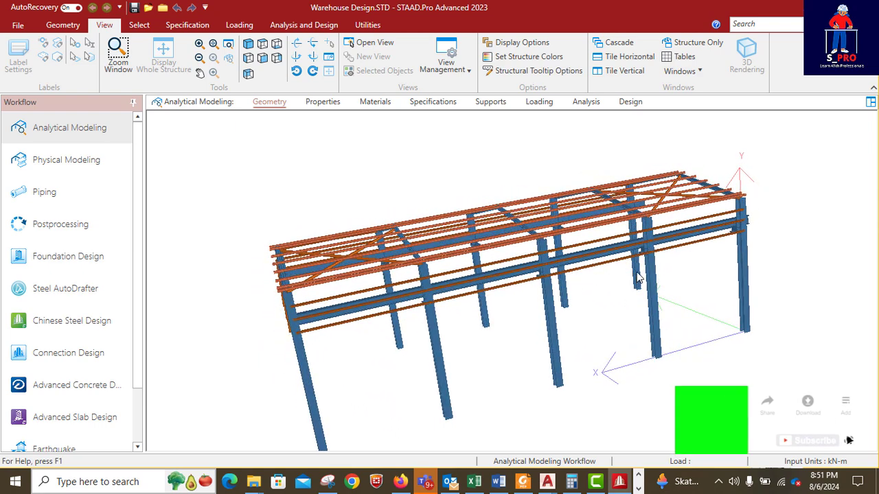
{"action": "middle_click_drag", "start_coordinate": [653, 278], "coordinate": [696, 285]}
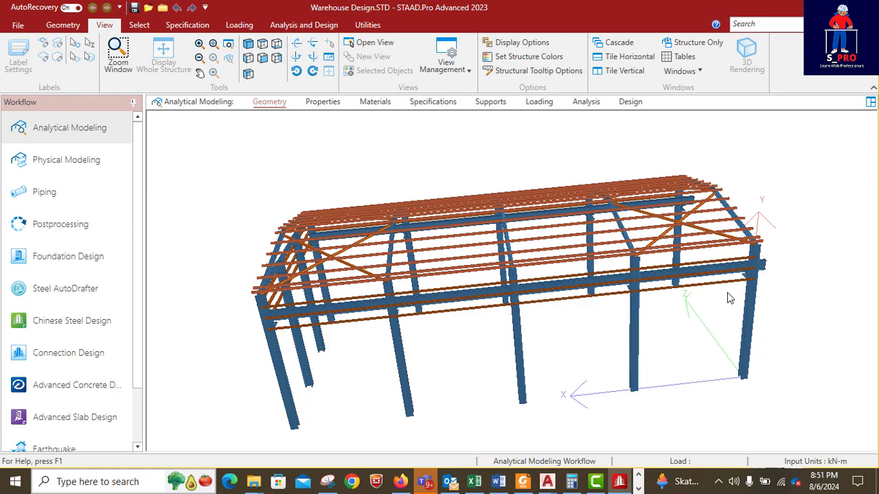
{"action": "middle_click_drag", "start_coordinate": [728, 293], "coordinate": [608, 306]}
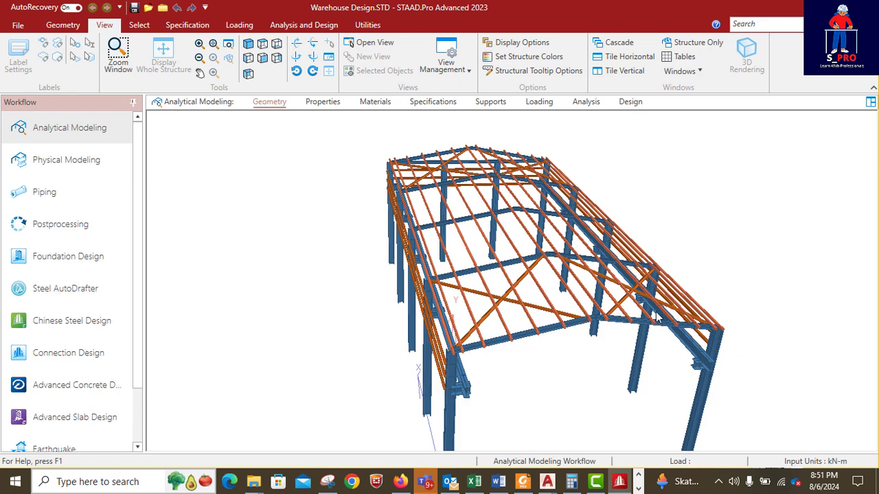
{"action": "middle_click_drag", "start_coordinate": [670, 307], "coordinate": [600, 289]}
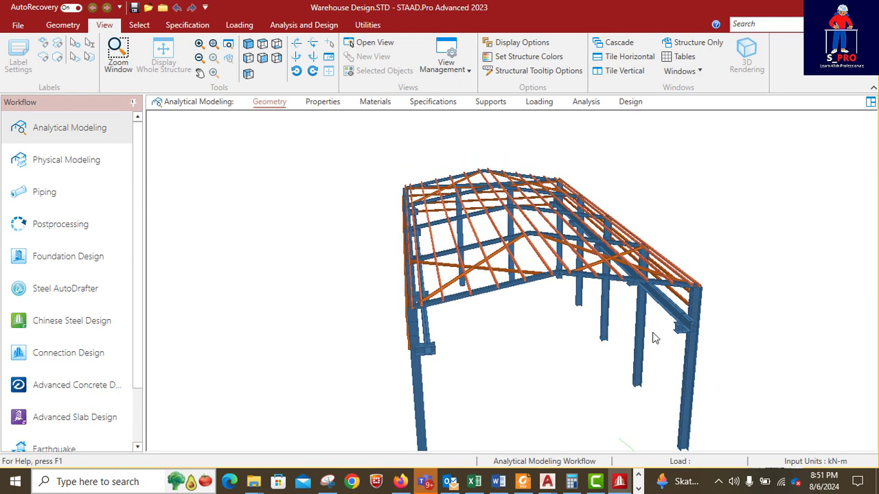
Review the interior of the warehouse frame through the open gable end, including the underside of the roof
{"action": "key", "text": "Left"}
{"action": "key", "text": "Left"}
{"action": "middle_click_drag", "start_coordinate": [693, 310], "coordinate": [633, 303]}
{"action": "middle_click_drag", "start_coordinate": [440, 287], "coordinate": [625, 252]}
{"action": "middle_click_drag", "start_coordinate": [813, 291], "coordinate": [674, 270]}
{"action": "middle_click_drag", "start_coordinate": [726, 279], "coordinate": [630, 299]}
{"action": "key", "text": "Right"}
{"action": "key", "text": "Right"}
{"action": "key", "text": "Right"}
{"action": "key", "text": "Right"}
{"action": "key", "text": "Right"}
{"action": "key", "text": "Right"}
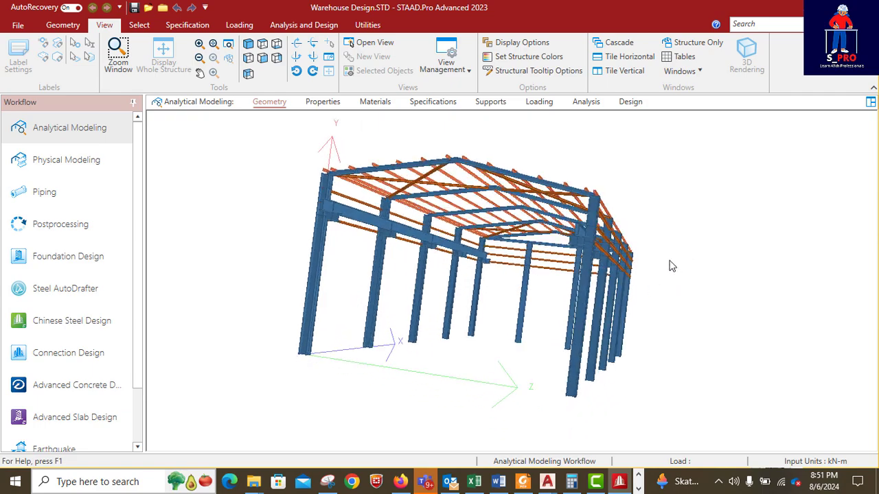
Review the roof from above, including the purlin layout and the cross-braced end bays
{"action": "key", "text": "Up"}
{"action": "key", "text": "Up"}
{"action": "key", "text": "Up"}
{"action": "key", "text": "Up"}
{"action": "key", "text": "Up"}
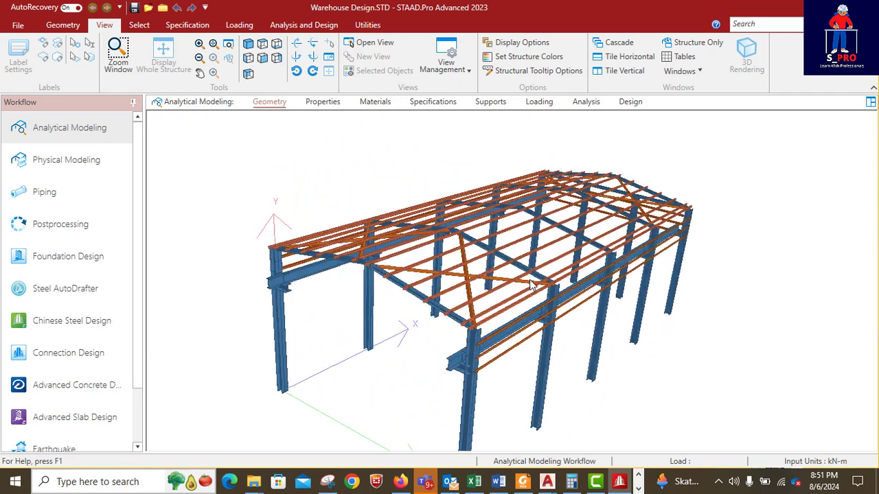
{"action": "key", "text": "Down"}
{"action": "key", "text": "Down"}
{"action": "key", "text": "Down"}
{"action": "key", "text": "Down"}
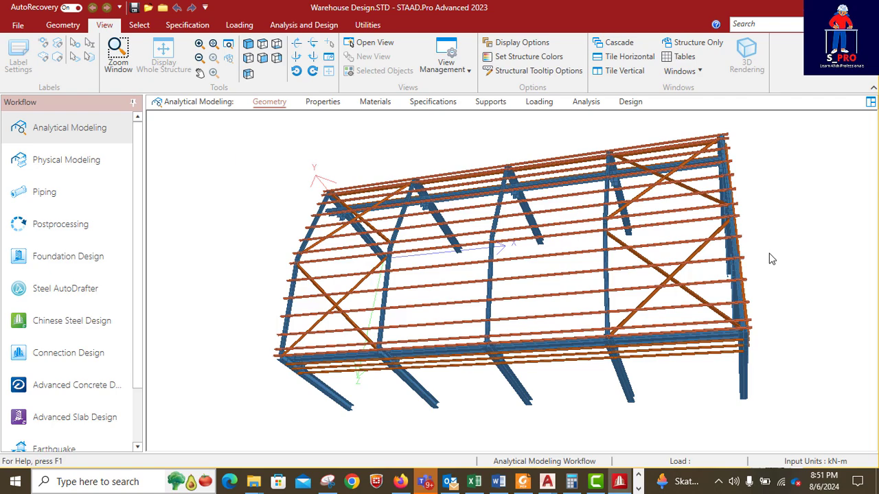
Compare the warehouse's opposite long side with the open gable end and its rafters
{"action": "middle_click_drag", "start_coordinate": [482, 298], "coordinate": [533, 267]}
{"action": "key", "text": "Up"}
{"action": "key", "text": "Up"}
{"action": "key", "text": "Up"}
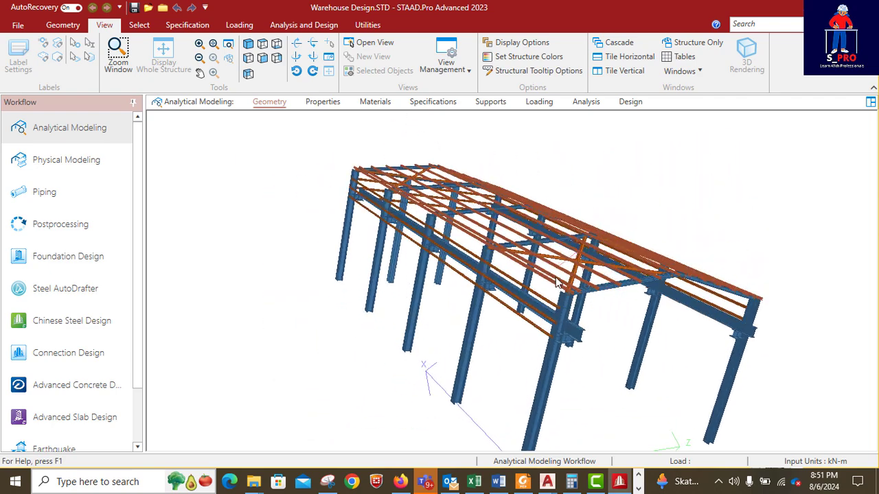
{"action": "key", "text": "Down"}
{"action": "key", "text": "Down"}
{"action": "key", "text": "Down"}
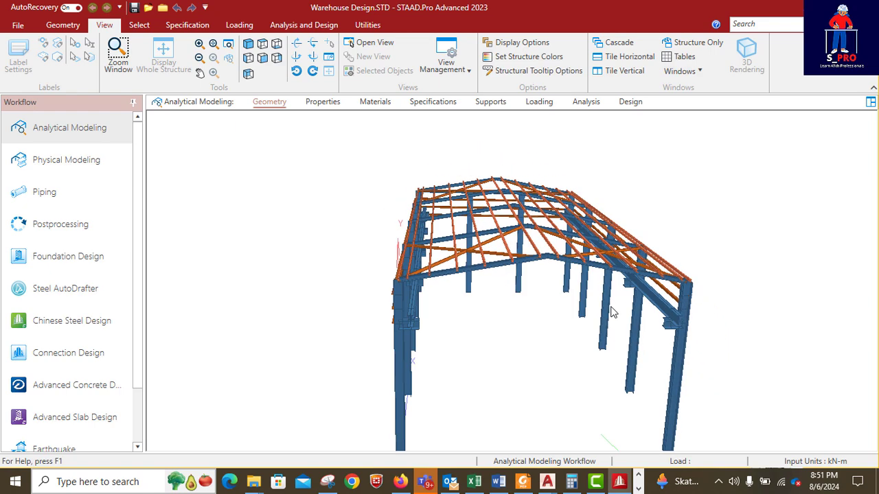
{"action": "middle_click_drag", "start_coordinate": [558, 281], "coordinate": [600, 290]}
{"action": "key", "text": "Right"}
{"action": "key", "text": "Right"}
{"action": "key", "text": "Right"}
{"action": "key", "text": "Right"}
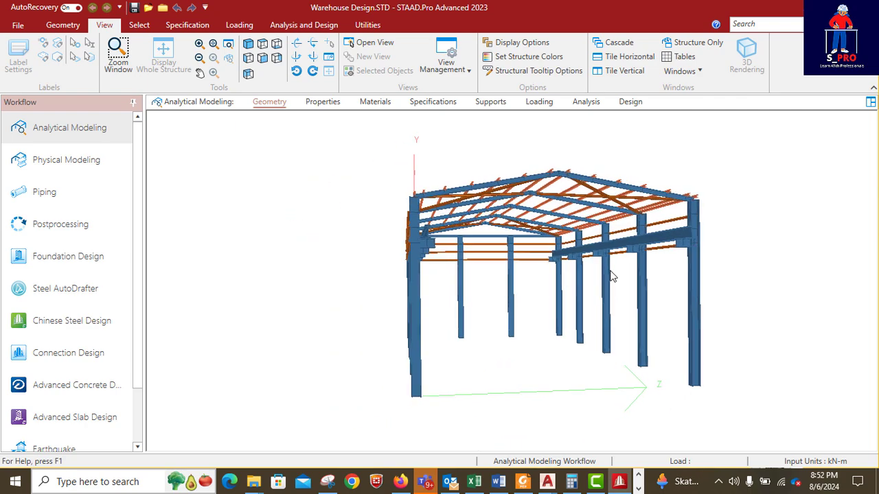
Examine the complete warehouse structure again from both long sides and straight on at the open gable end
{"action": "middle_click_drag", "start_coordinate": [532, 254], "coordinate": [441, 252]}
{"action": "key", "text": "Right"}
{"action": "key", "text": "Right"}
{"action": "key", "text": "Right"}
{"action": "key", "text": "Right"}
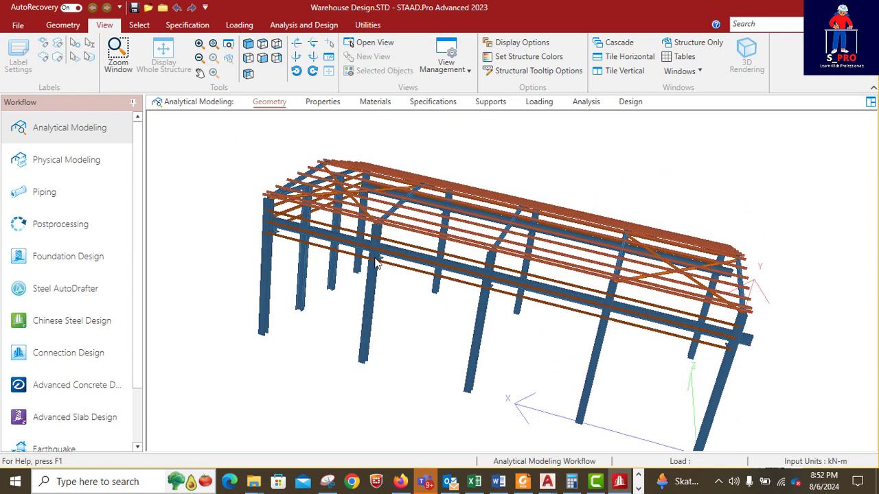
{"action": "middle_click_drag", "start_coordinate": [344, 298], "coordinate": [691, 318]}
{"action": "key", "text": "Right"}
{"action": "key", "text": "Right"}
{"action": "key", "text": "Right"}
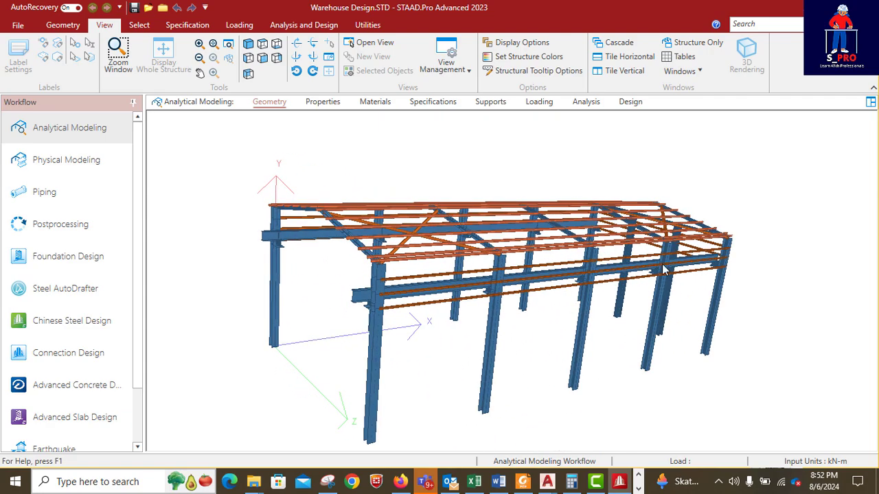
{"action": "middle_click_drag", "start_coordinate": [664, 269], "coordinate": [673, 212]}
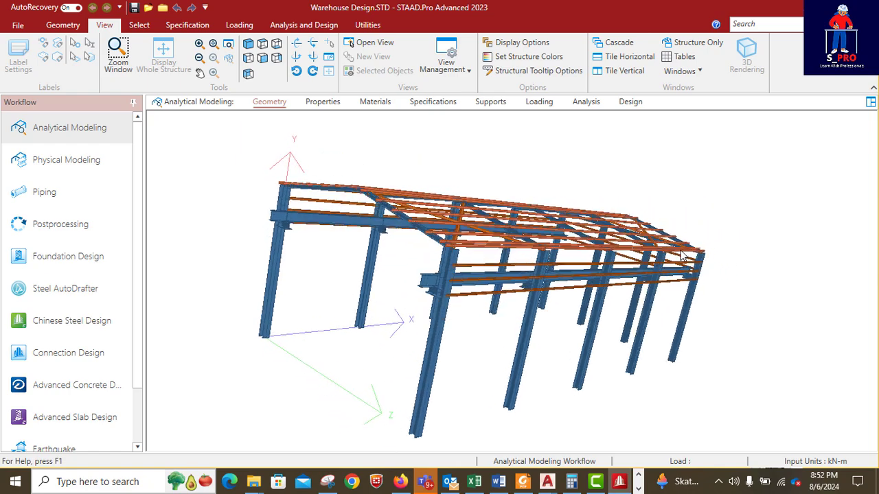
{"action": "middle_click_drag", "start_coordinate": [682, 256], "coordinate": [495, 271]}
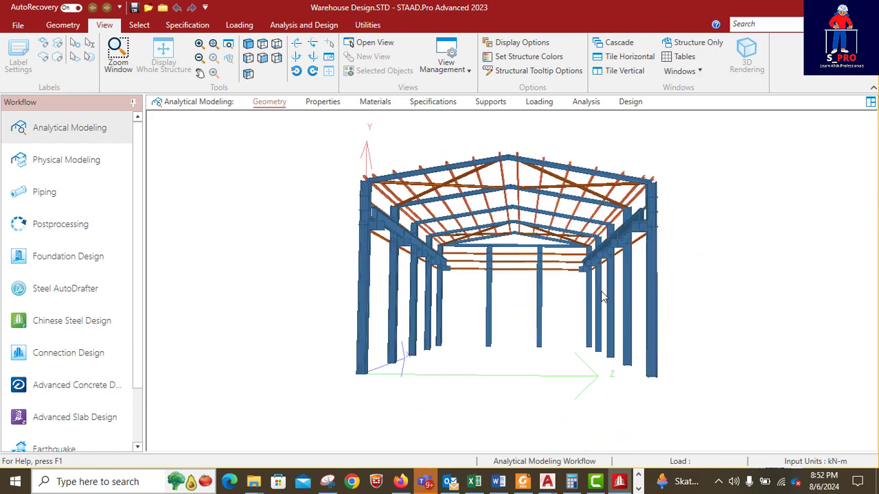
{"action": "middle_click_drag", "start_coordinate": [633, 285], "coordinate": [624, 297]}
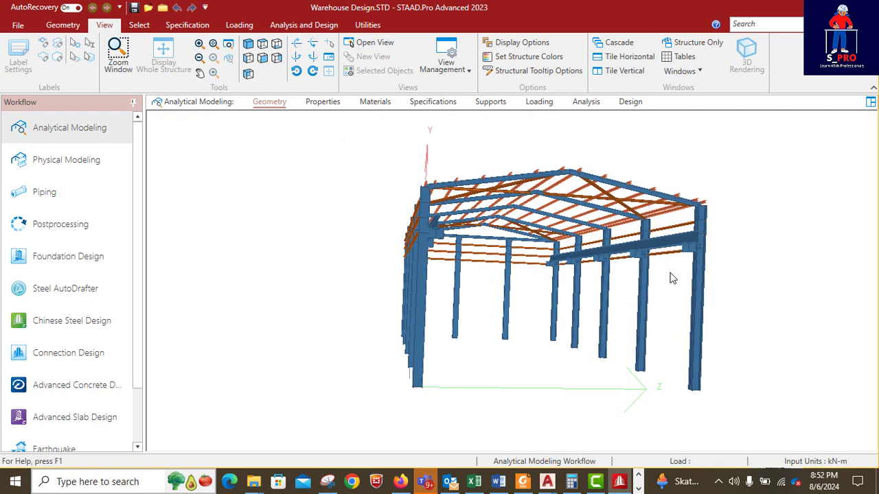
{"action": "middle_click_drag", "start_coordinate": [598, 256], "coordinate": [721, 315]}
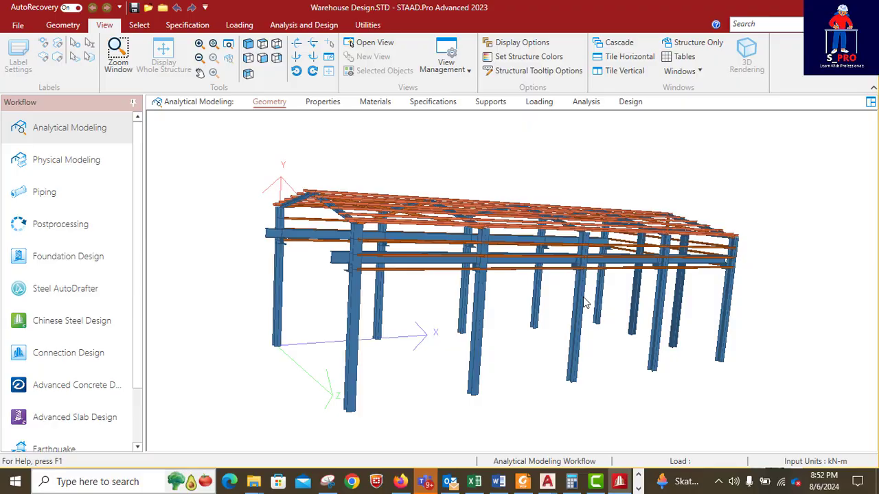